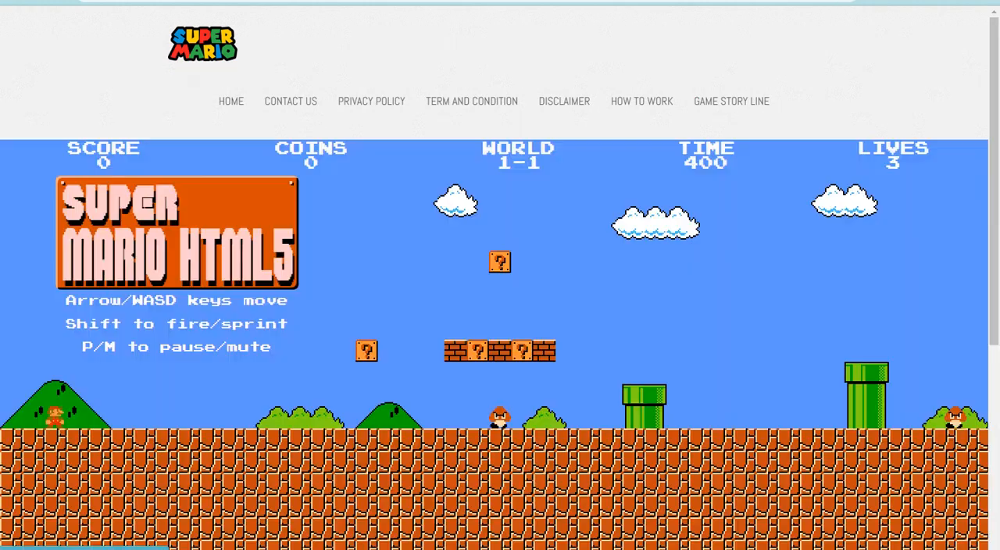
# - In the Blogger layout, replace the page header gadget's image with the uploaded file online gaming.png and save the layout
pyautogui.click(125, 0)
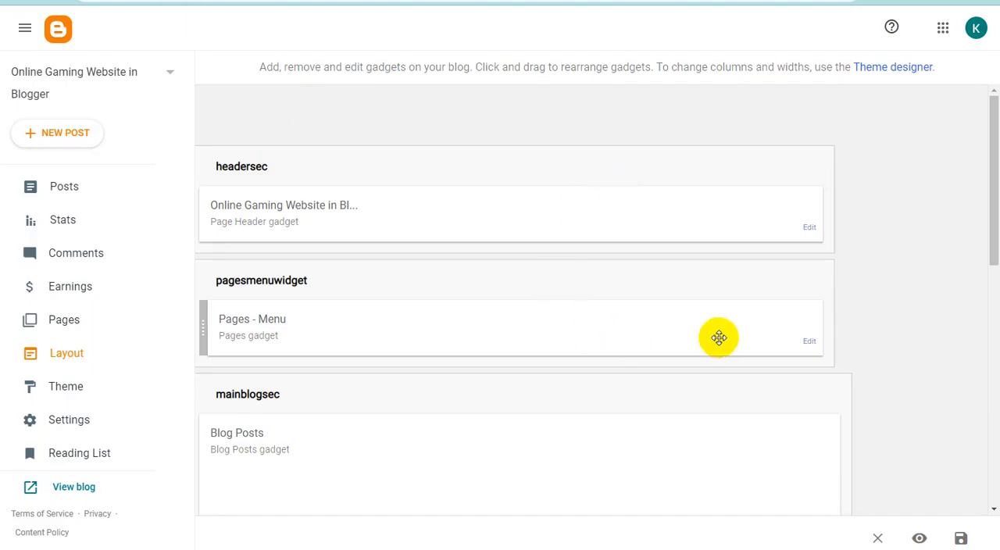
pyautogui.click(809, 228)
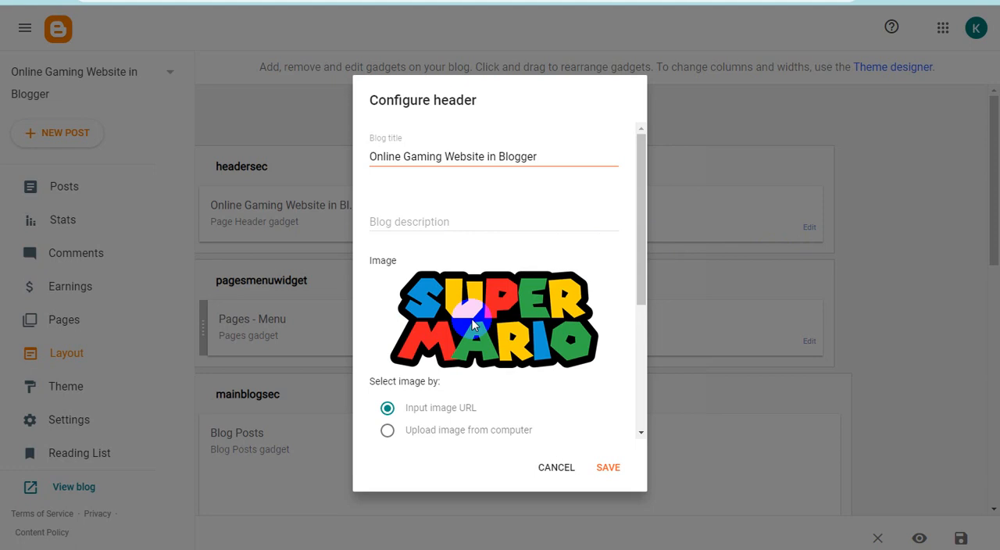
pyautogui.click(387, 430)
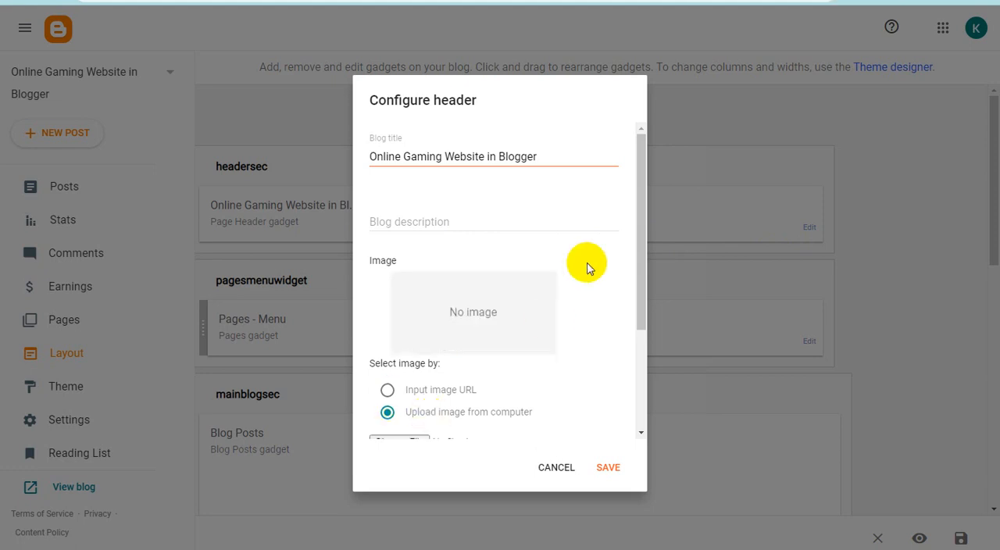
pyautogui.moveTo(642, 278); pyautogui.dragTo(641, 359)
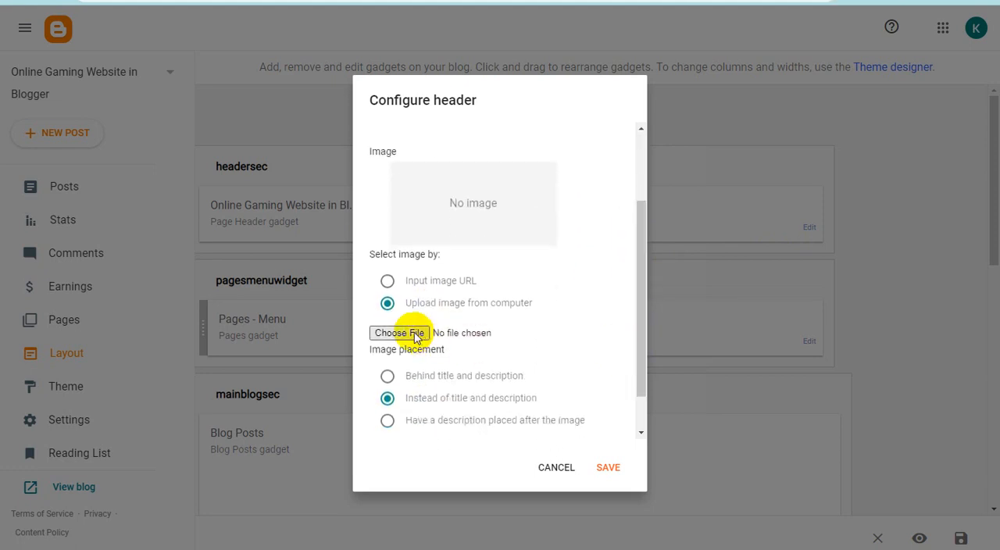
pyautogui.click(415, 334)
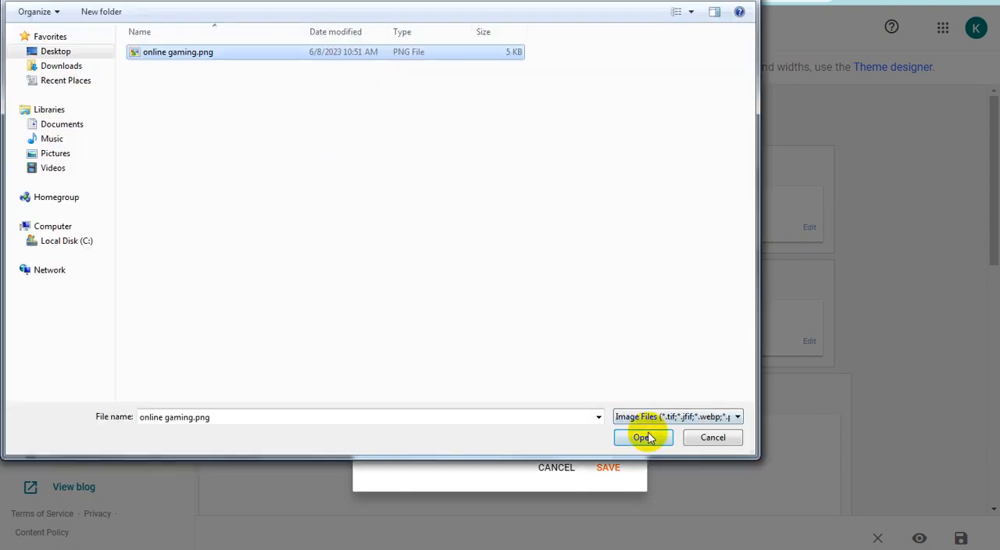
pyautogui.click(642, 438)
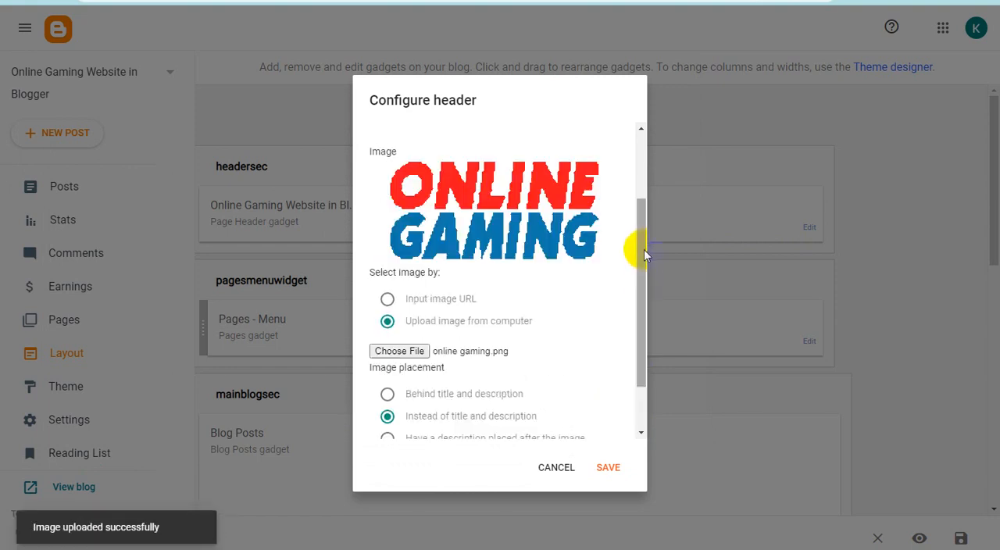
pyautogui.click(609, 466)
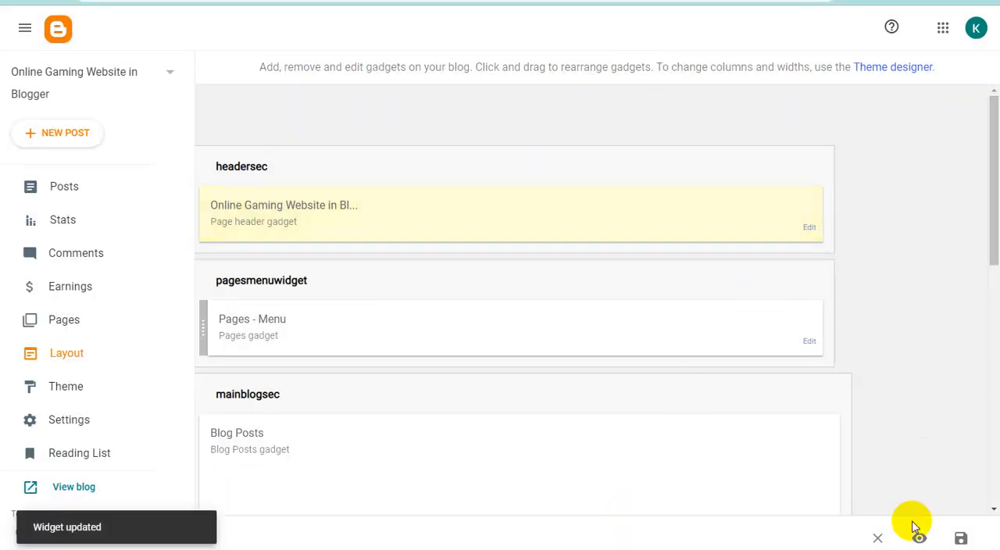
pyautogui.click(961, 537)
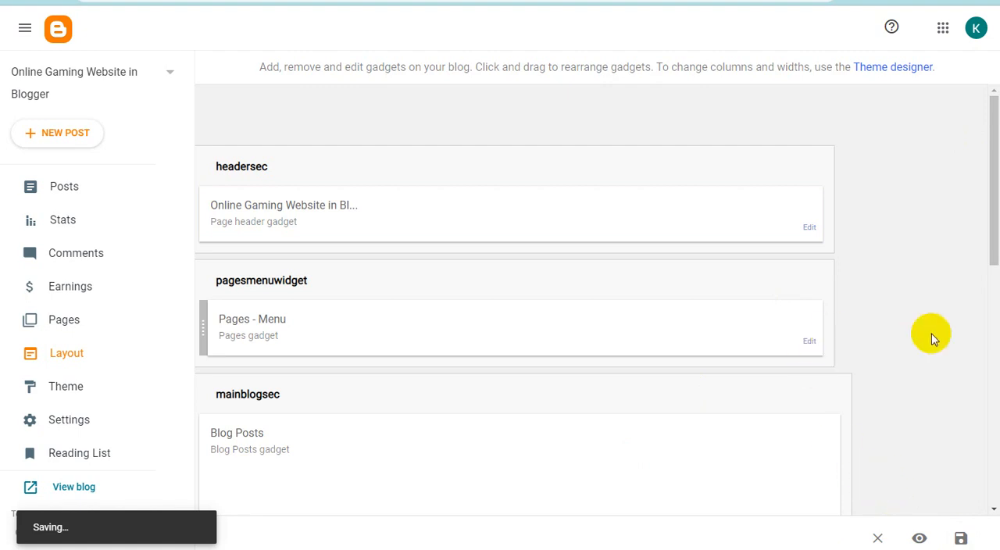
pyautogui.click(809, 343)
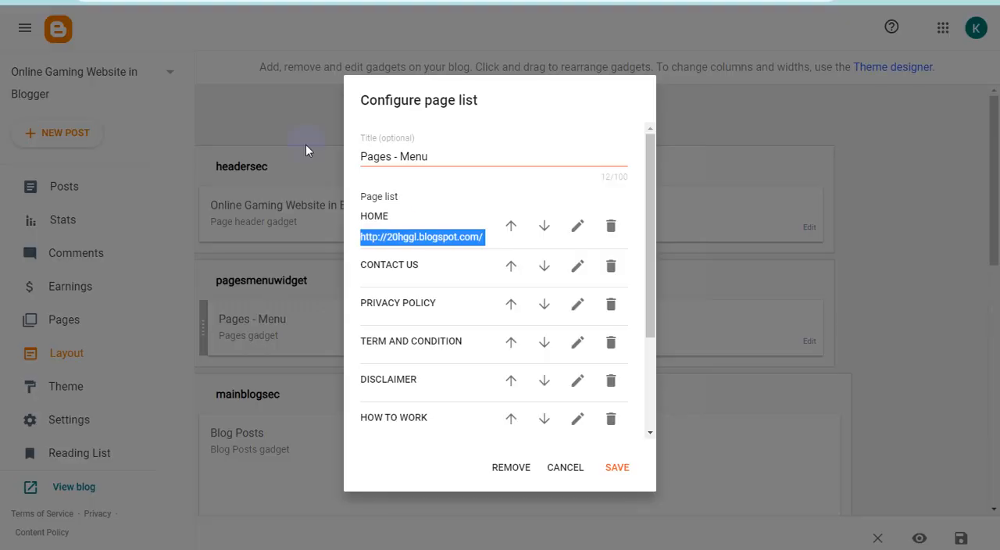
pyautogui.click(577, 225)
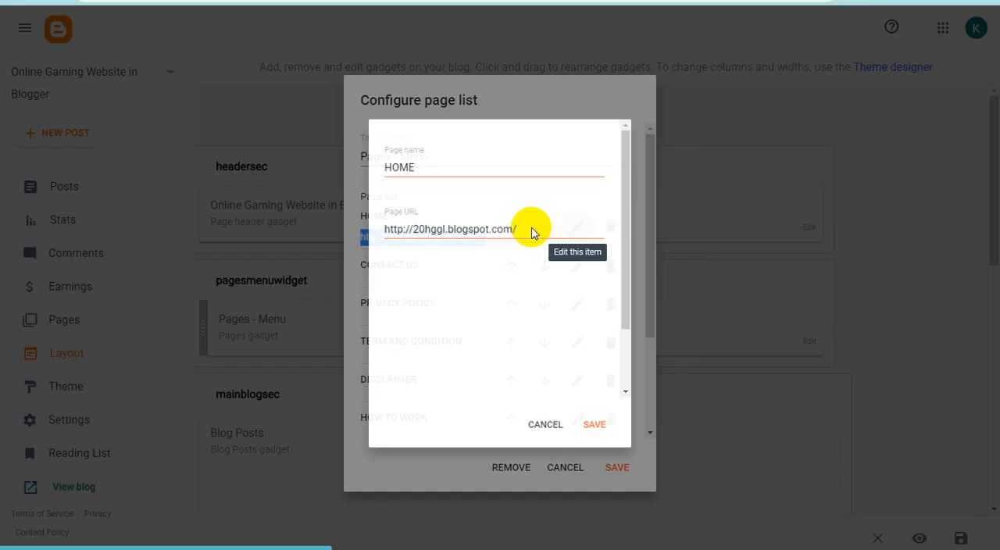
pyautogui.tripleClick(455, 229)
pyautogui.write('https://onlinegamingapkapps.blogspot.com/')
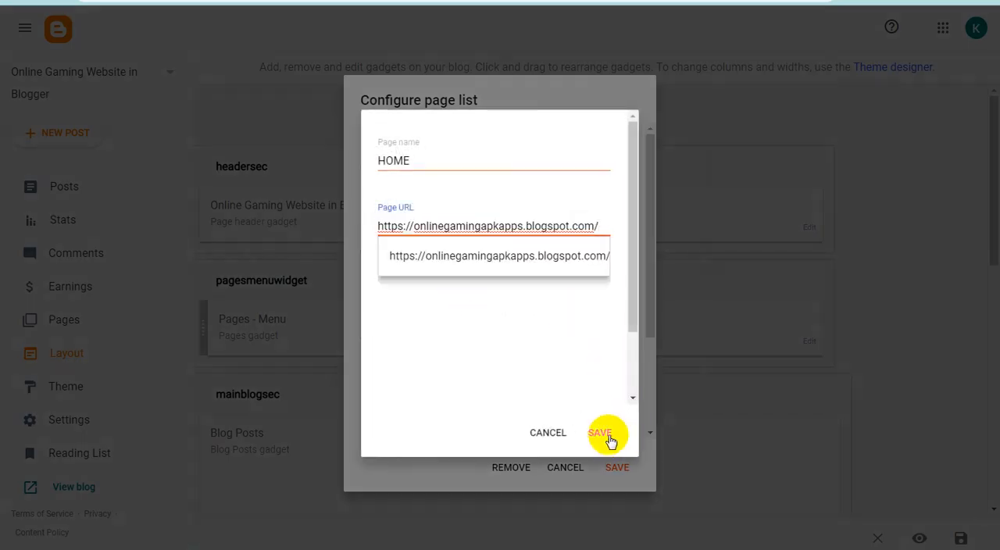
pyautogui.click(608, 434)
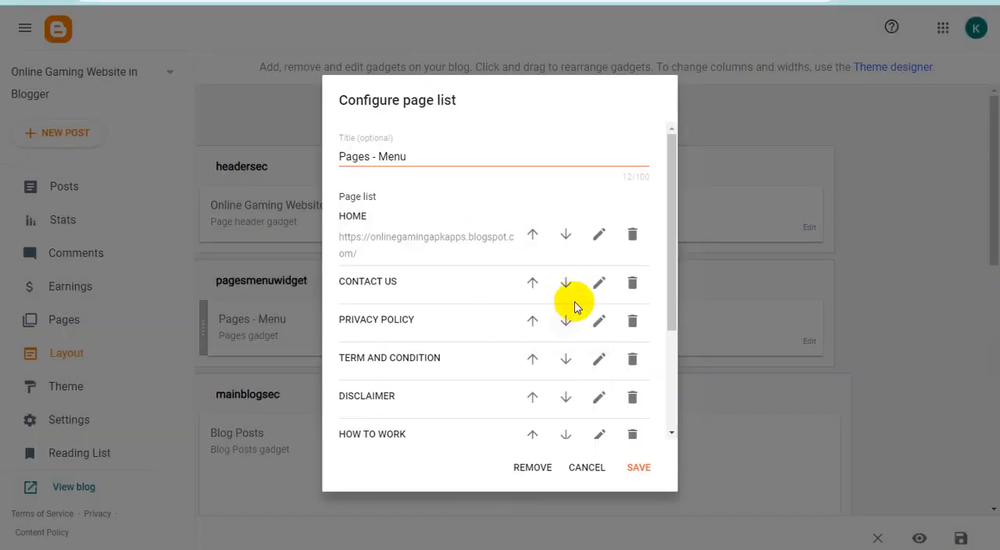
# - Set the page URLs of the CONTACT US and PRIVACY POLICY menu items to #
pyautogui.click(597, 283)
pyautogui.click(420, 225)
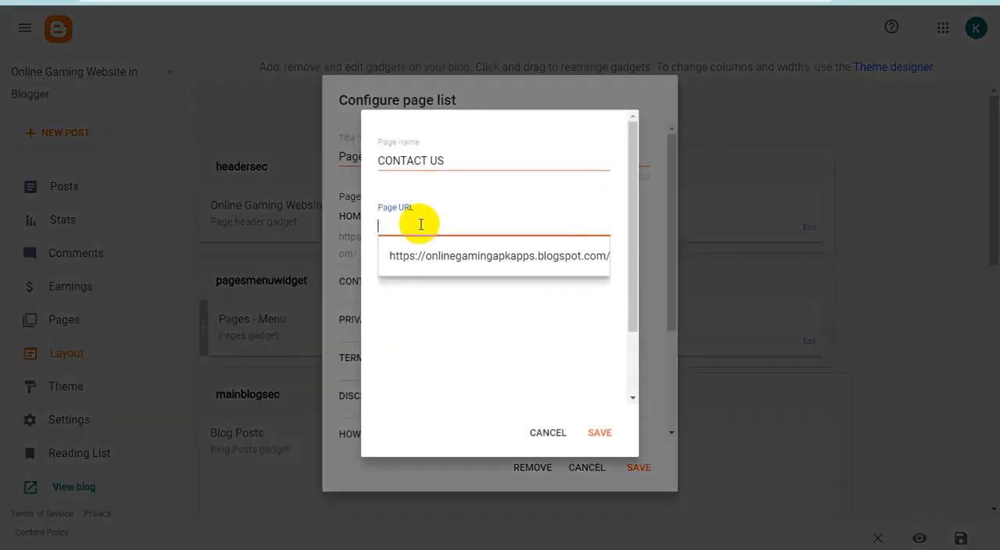
pyautogui.write('#')
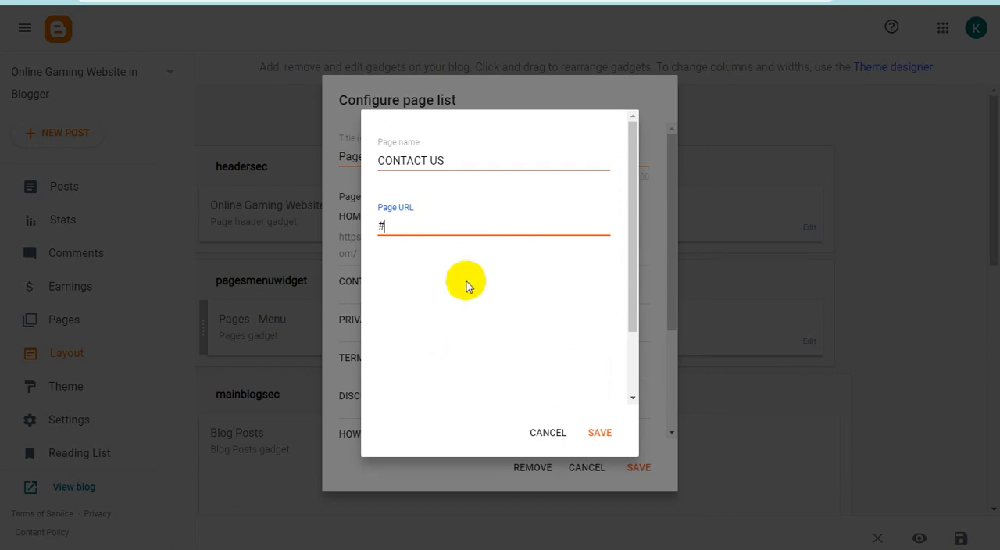
pyautogui.click(599, 431)
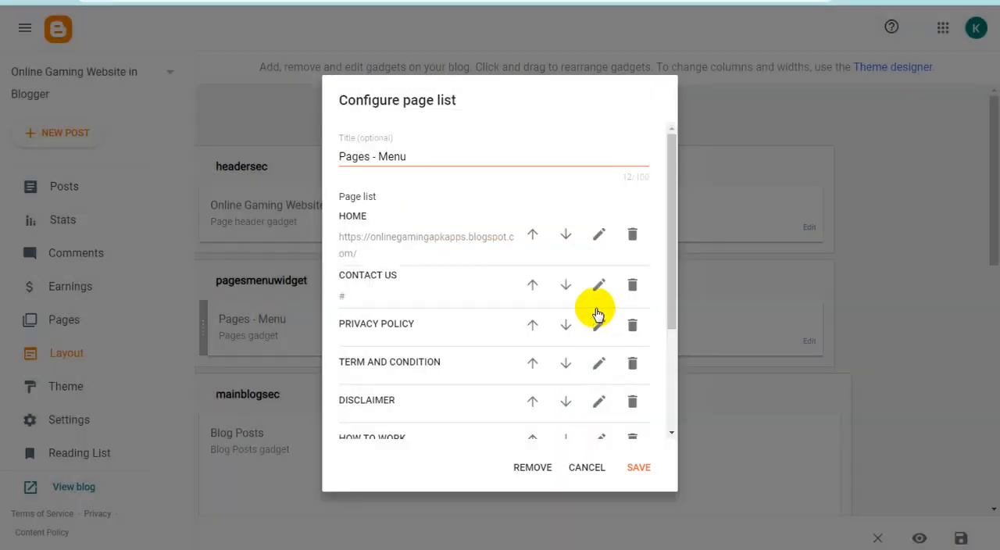
pyautogui.click(599, 324)
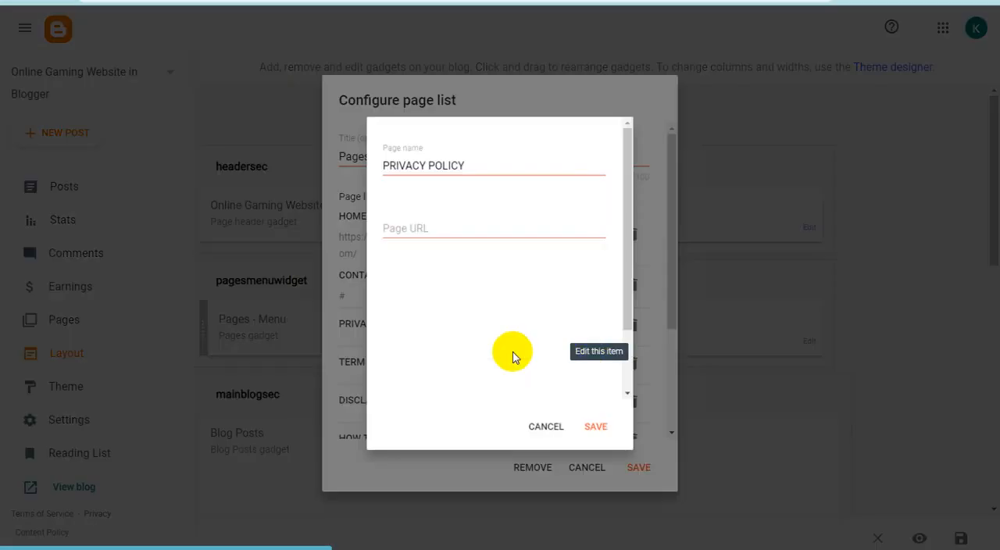
pyautogui.click(408, 224)
pyautogui.write('#')
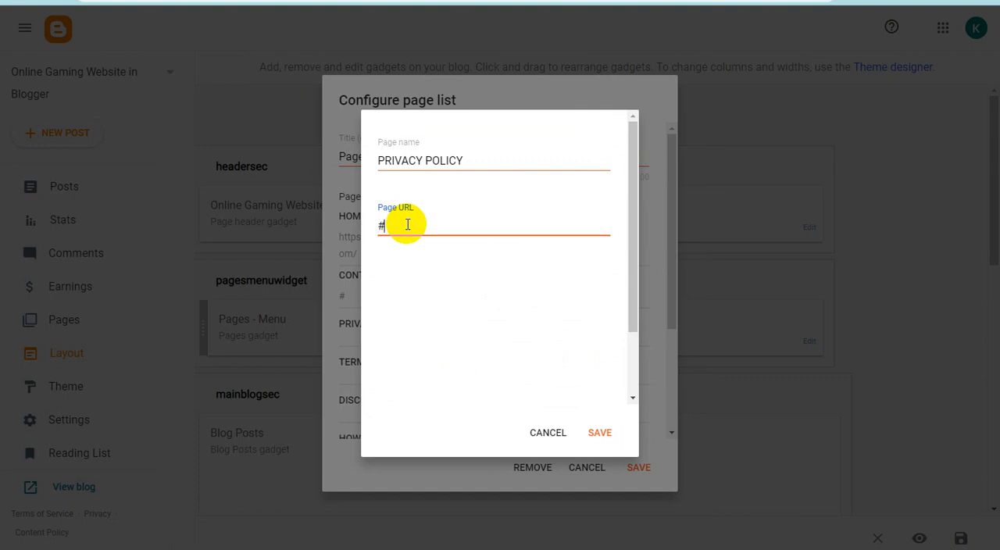
pyautogui.click(600, 432)
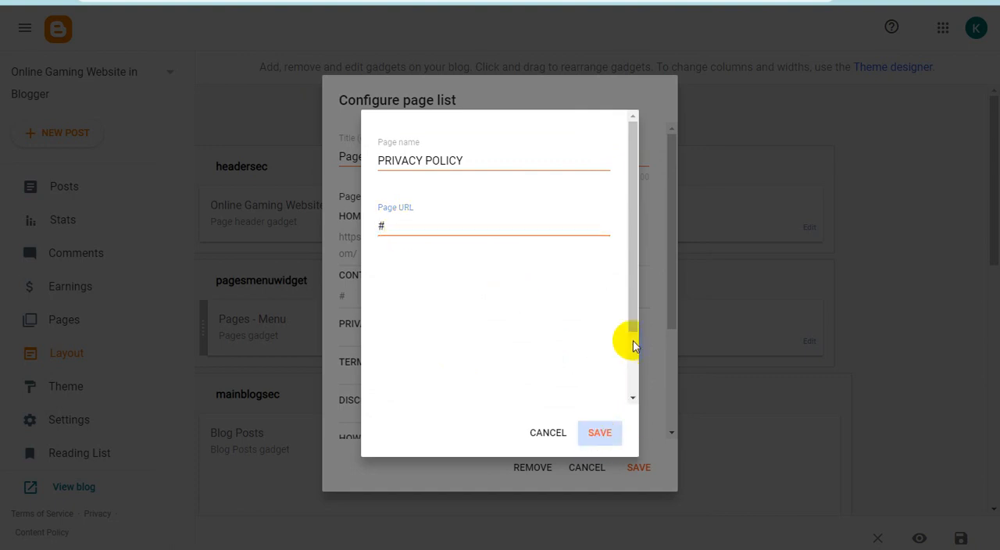
# - Set the page URLs of the TERM AND CONDITION and DISCLAIMER menu items to #
pyautogui.moveTo(664, 305); pyautogui.dragTo(670, 343)
pyautogui.click(595, 303)
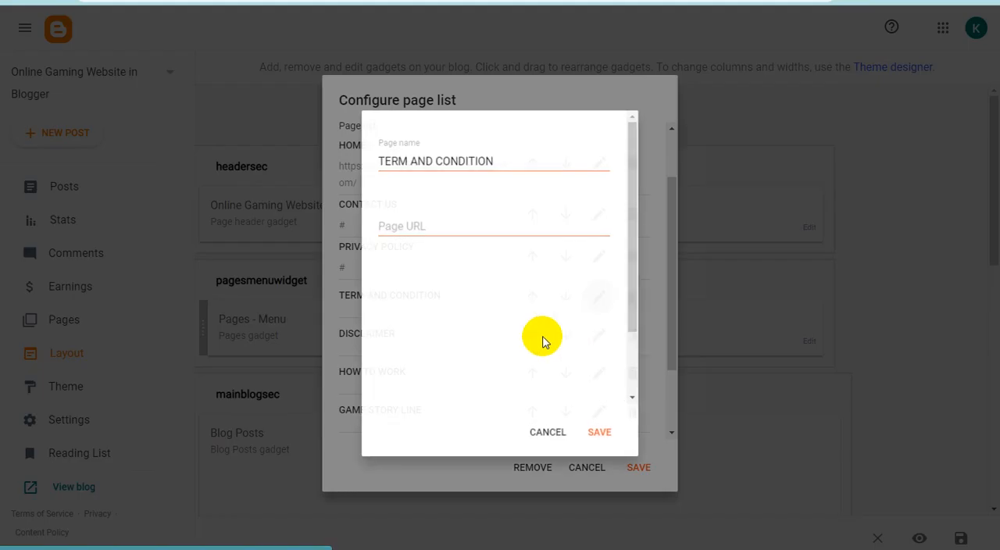
pyautogui.click(415, 232)
pyautogui.write('#')
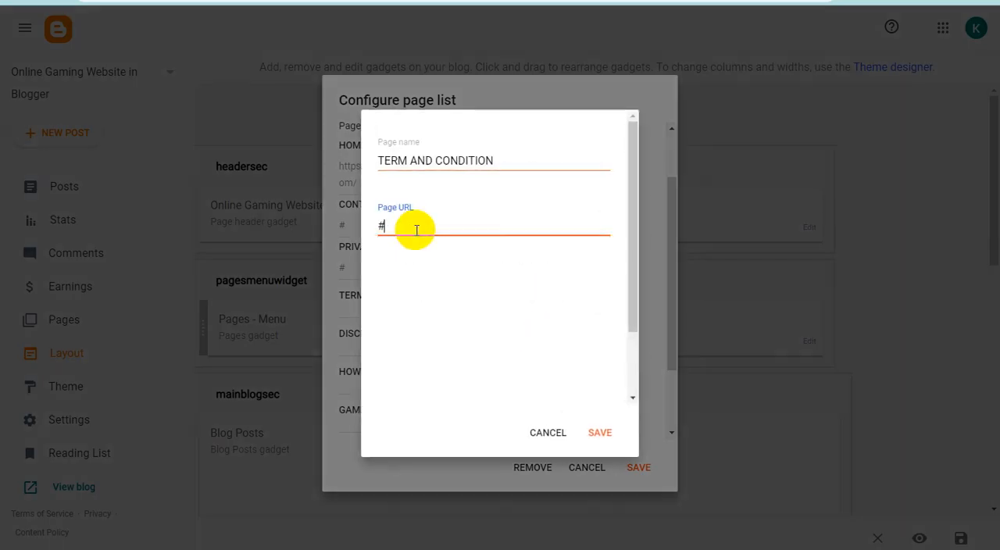
pyautogui.click(600, 433)
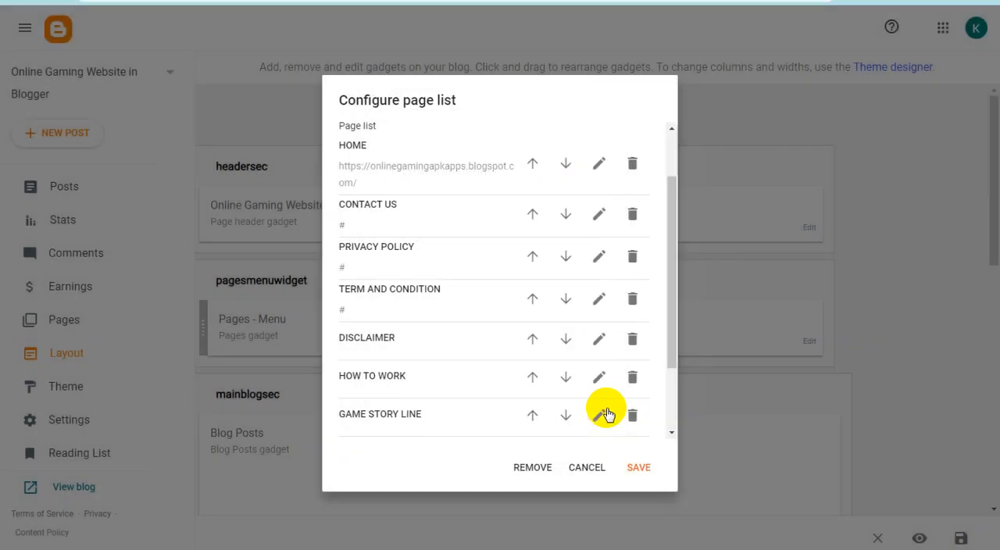
pyautogui.click(599, 341)
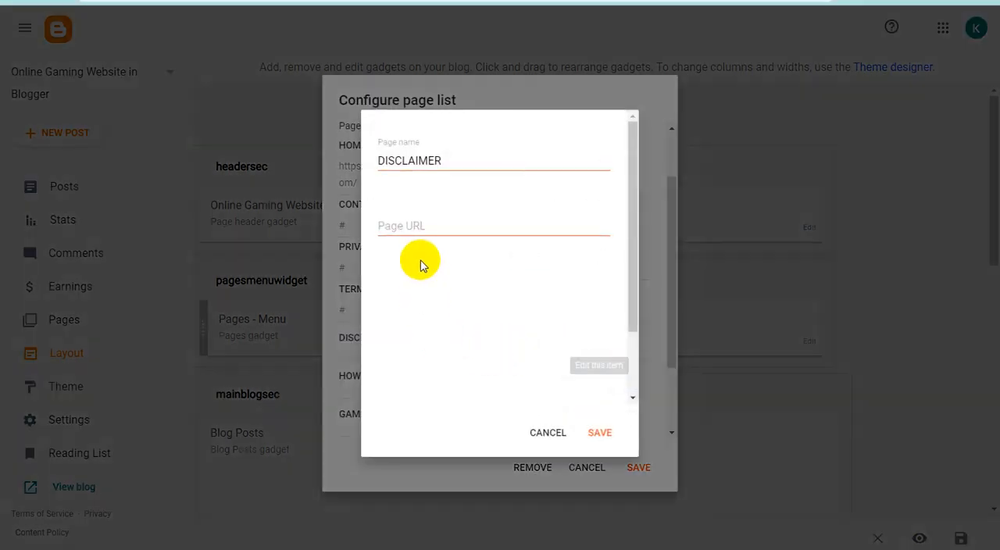
pyautogui.click(427, 225)
pyautogui.write('#')
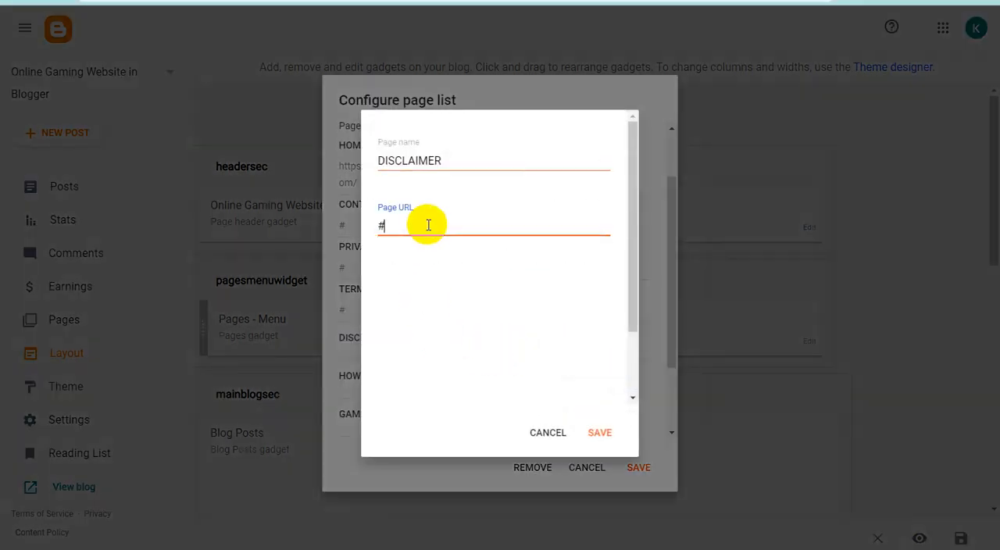
pyautogui.click(599, 432)
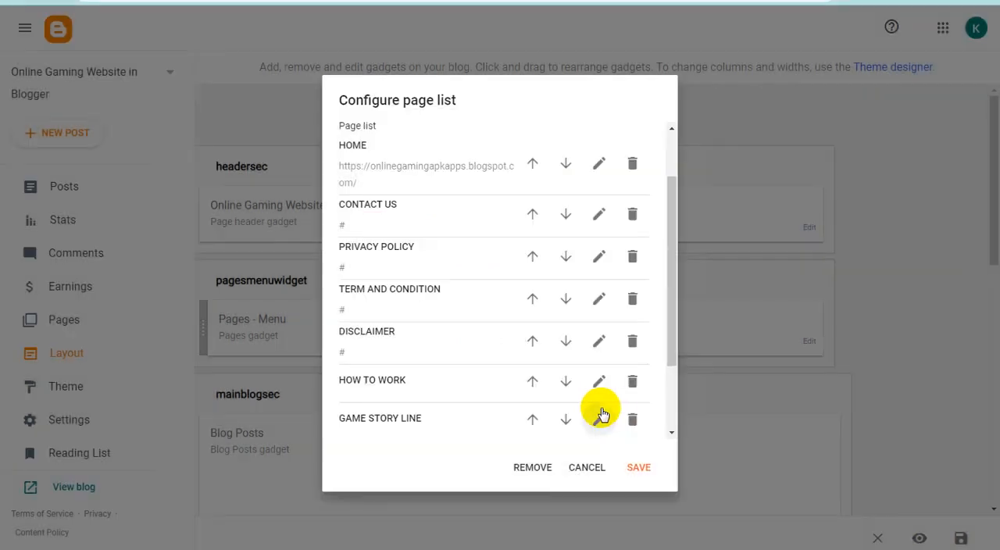
# - Set the page URLs of the HOW TO WORK and GAME STORY LINE menu items to #
pyautogui.click(598, 381)
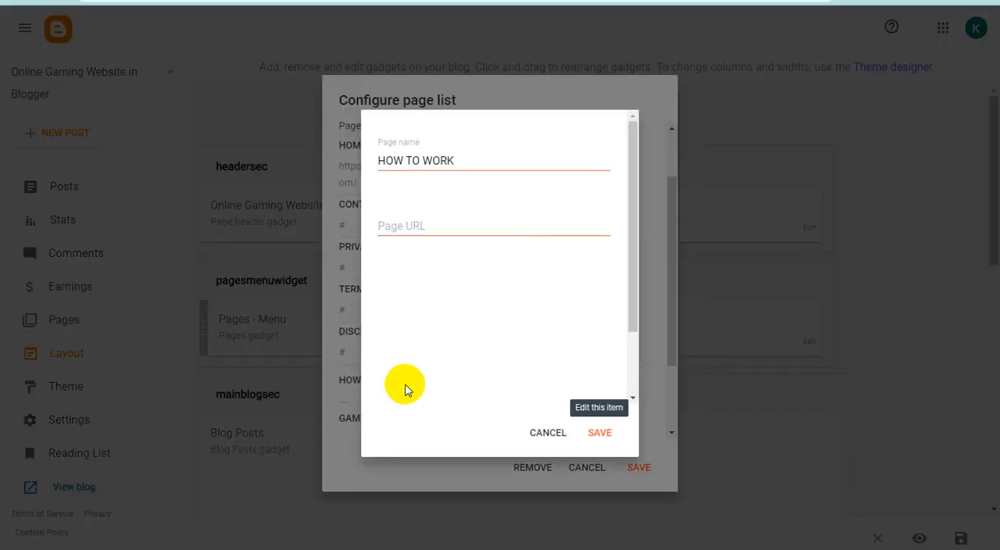
pyautogui.click(425, 225)
pyautogui.write('#')
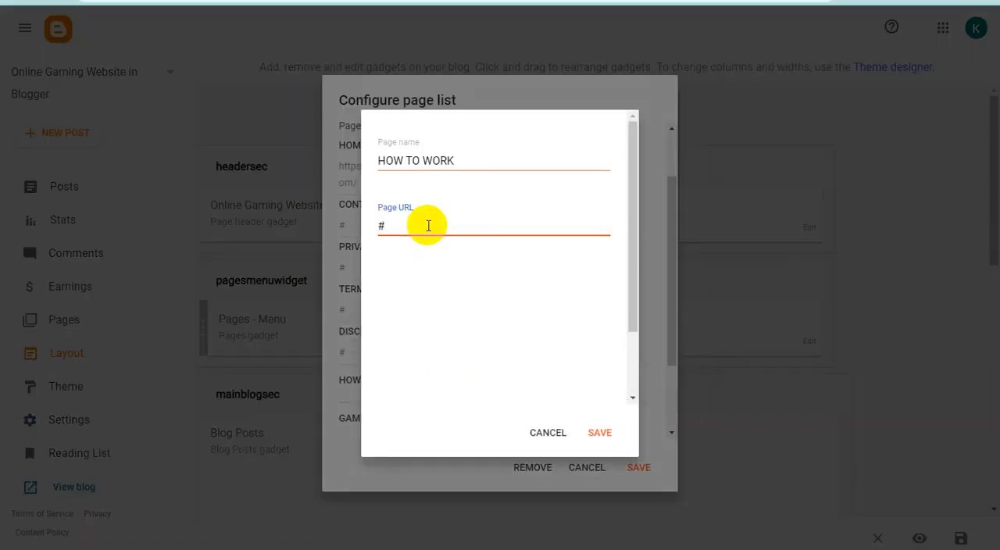
pyautogui.click(602, 432)
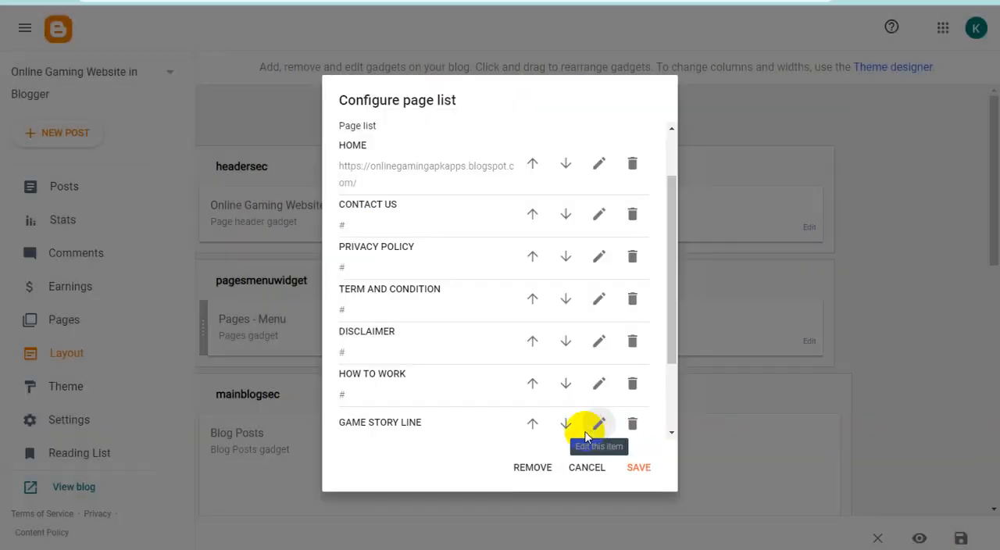
pyautogui.click(599, 424)
pyautogui.click(420, 227)
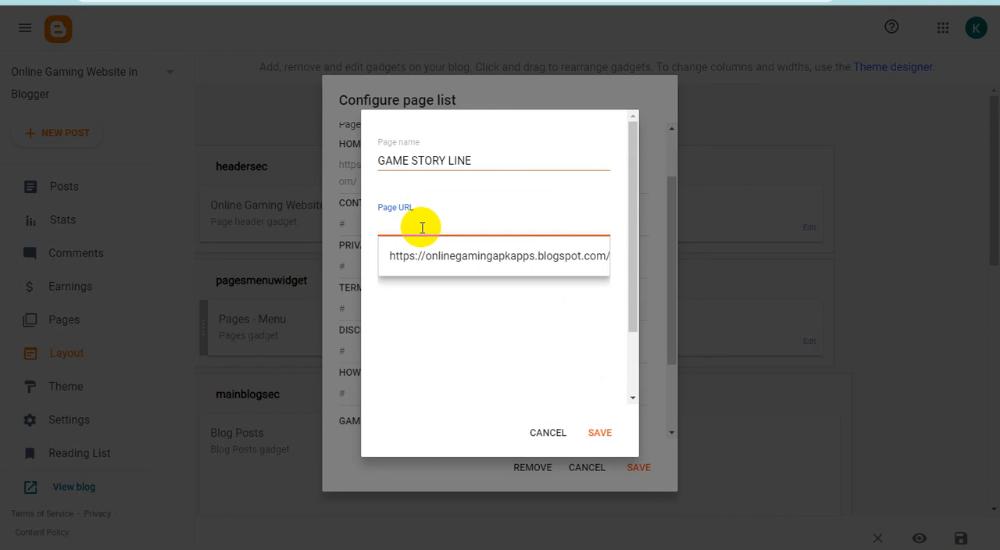
pyautogui.write('#')
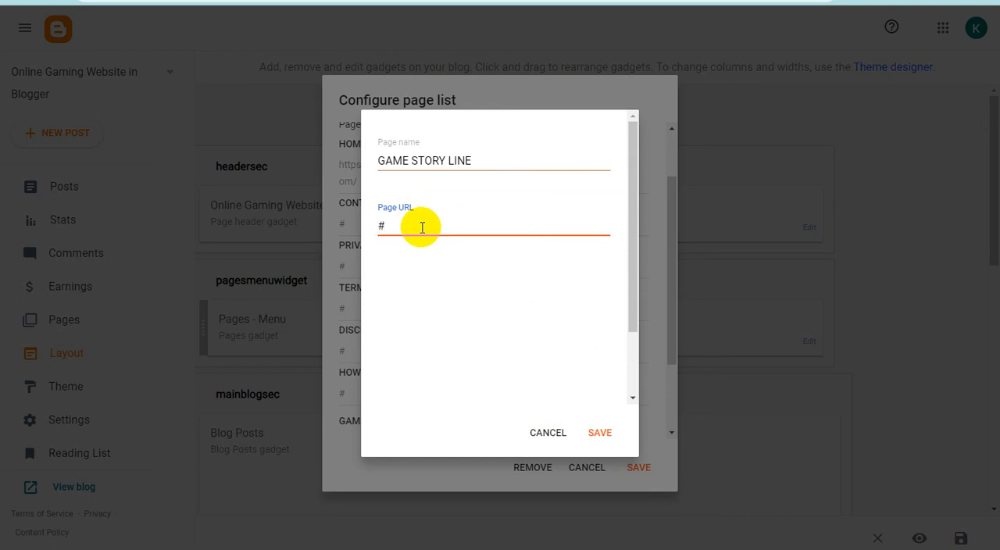
pyautogui.click(600, 432)
# - Save the edited page list and the blog layout
pyautogui.moveTo(665, 323); pyautogui.dragTo(664, 386)
pyautogui.click(637, 478)
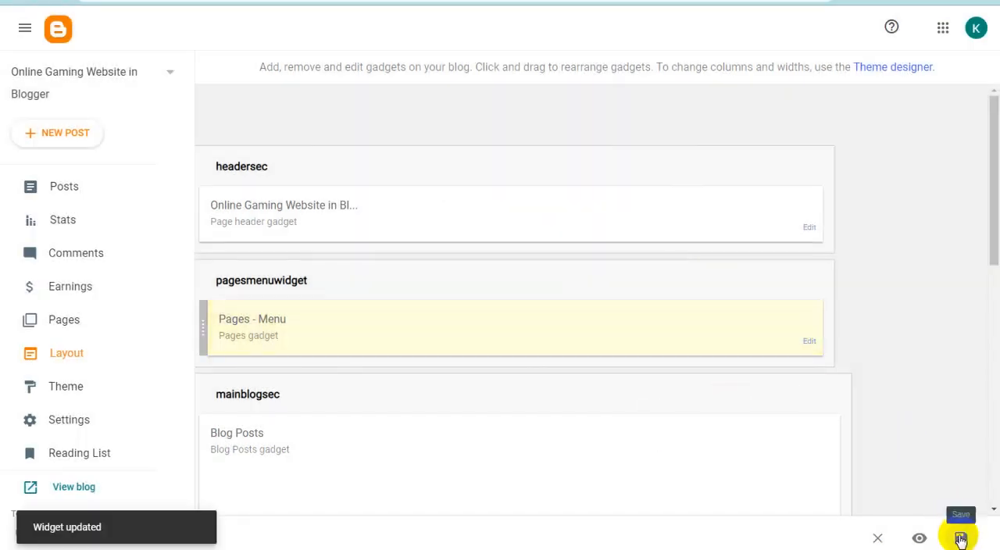
pyautogui.click(961, 539)
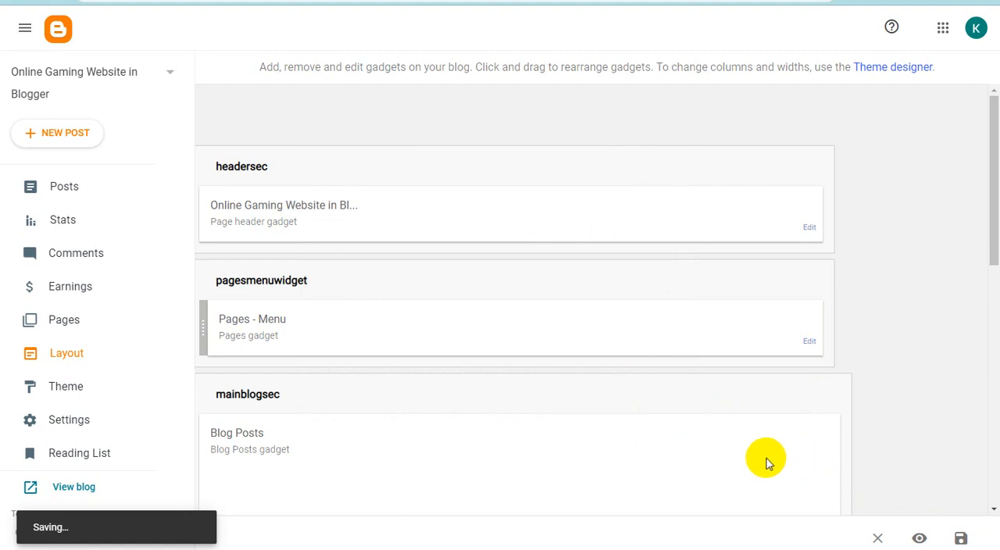
# - View the live blog's header and menu, and return to the Blogger layout
pyautogui.click(226, 1)
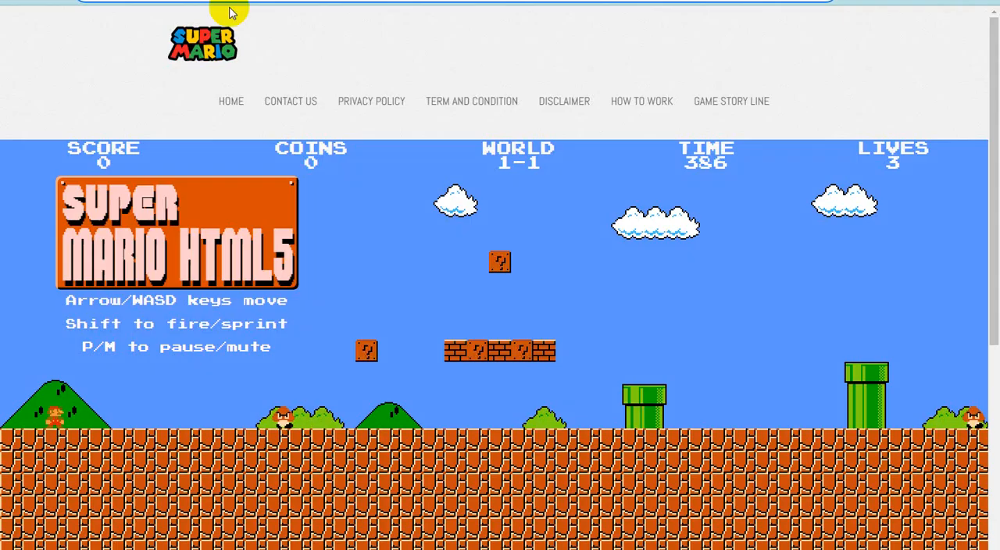
pyautogui.click(60, 0)
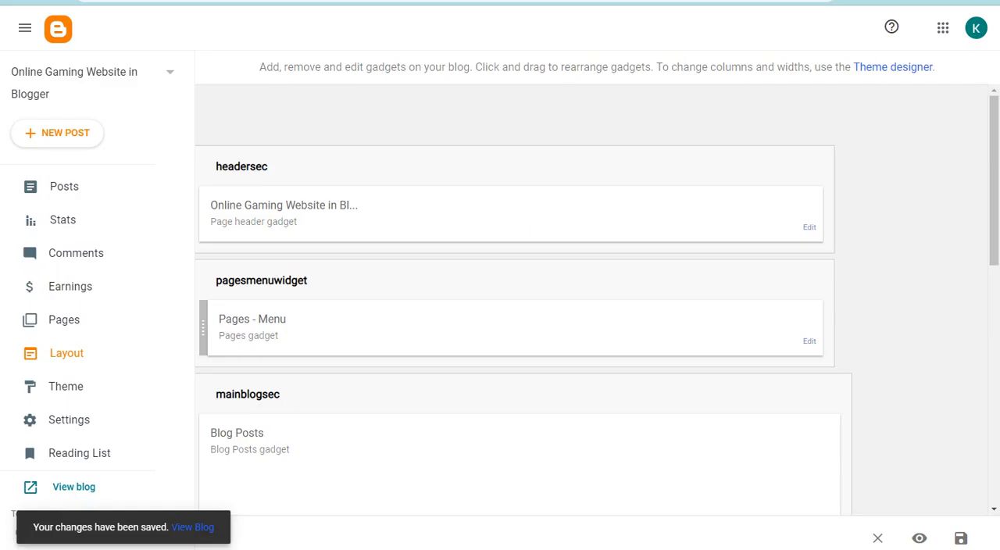
# - Open the blog theme's HTML code and search it for "Design by Theme"
pyautogui.moveTo(993, 236); pyautogui.dragTo(992, 481)
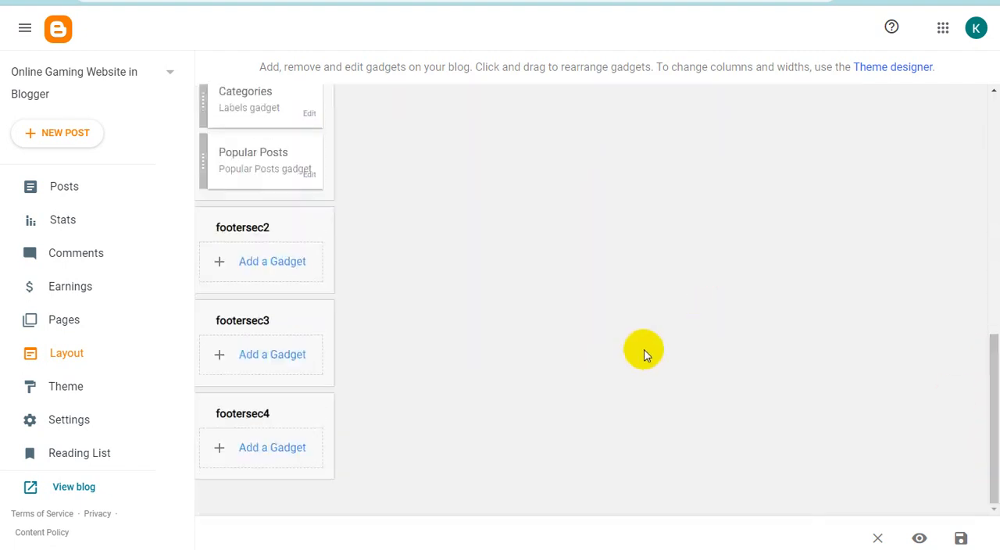
pyautogui.click(75, 389)
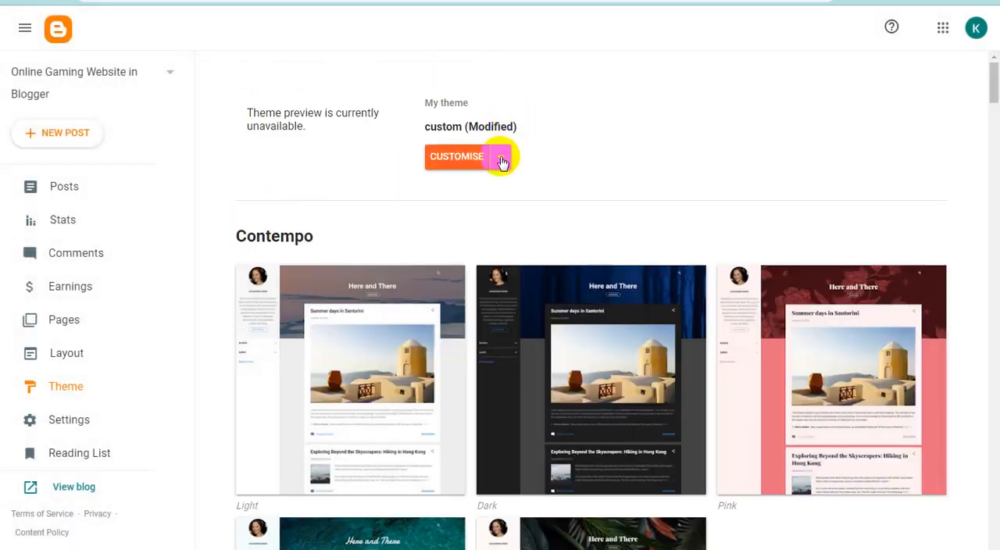
pyautogui.click(501, 160)
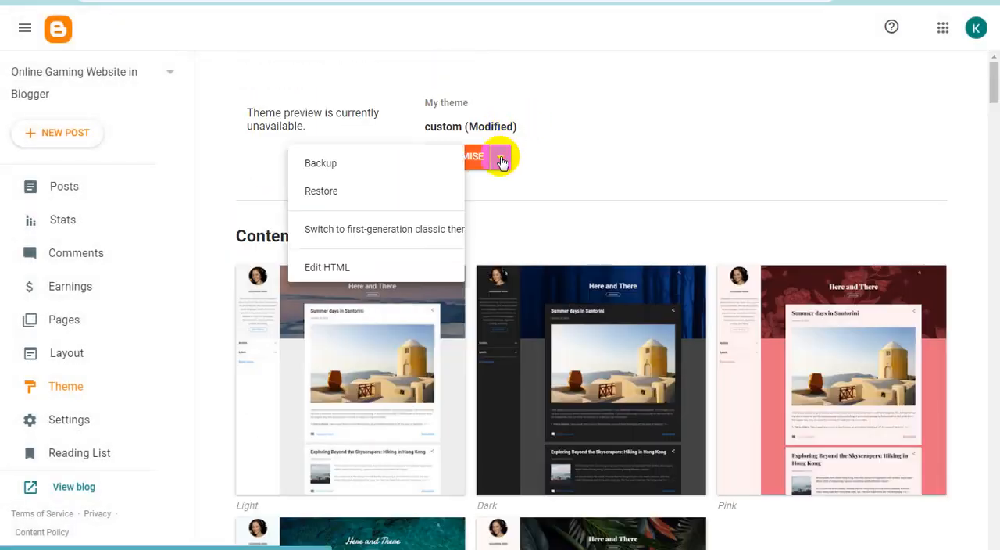
pyautogui.click(336, 266)
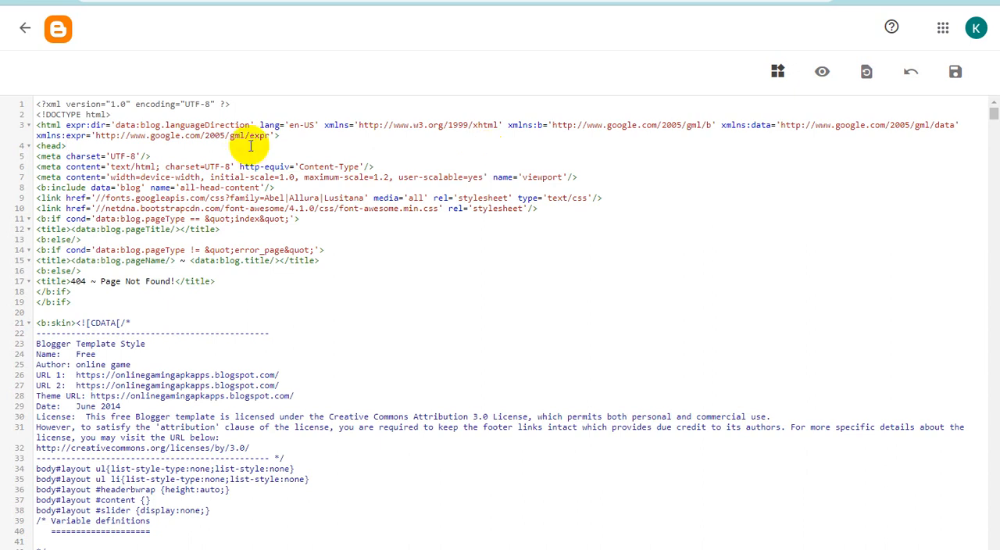
pyautogui.hotkey('ctrl', 'f')
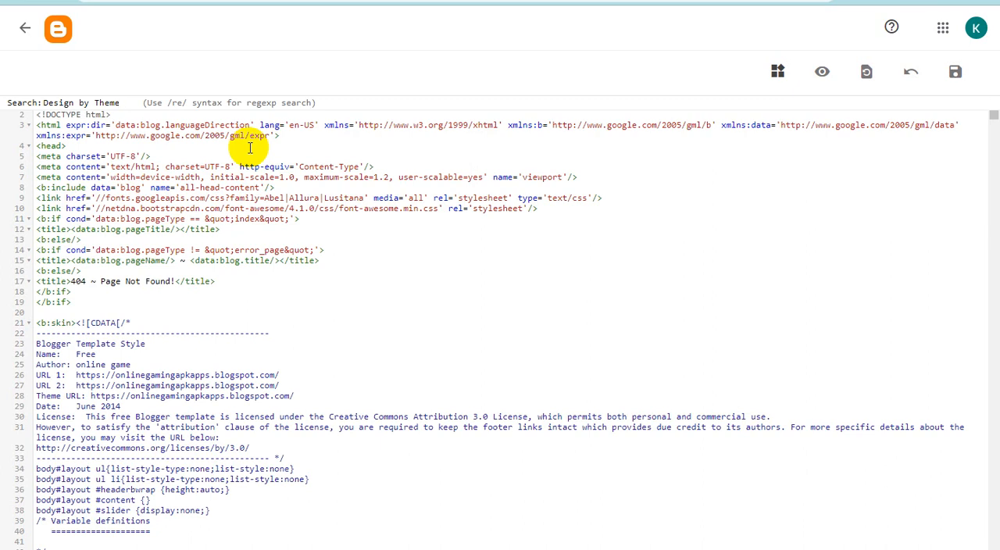
pyautogui.press('Return')
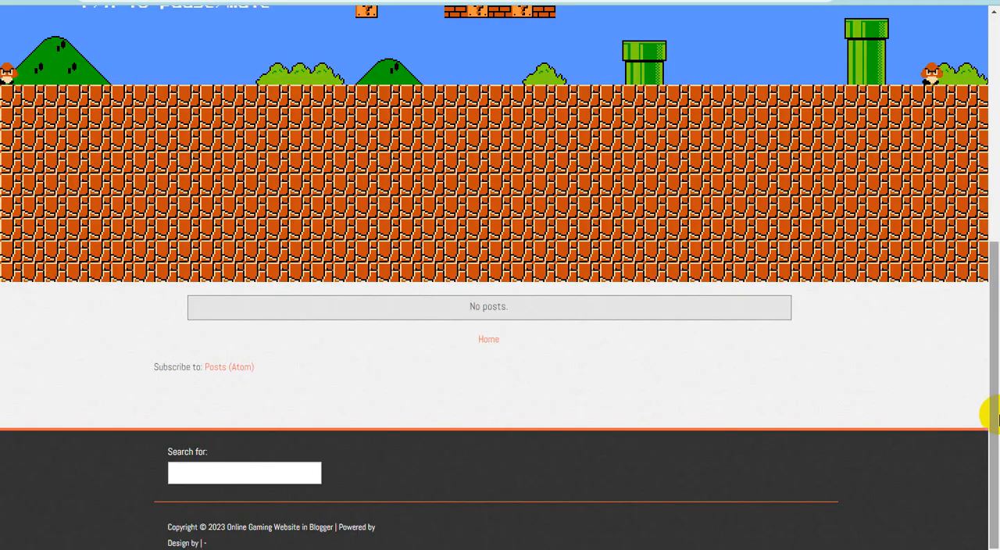
# - Check the copyright and design credit lines in the live blog's footer, and return to the theme's HTML code
pyautogui.click(994, 434)
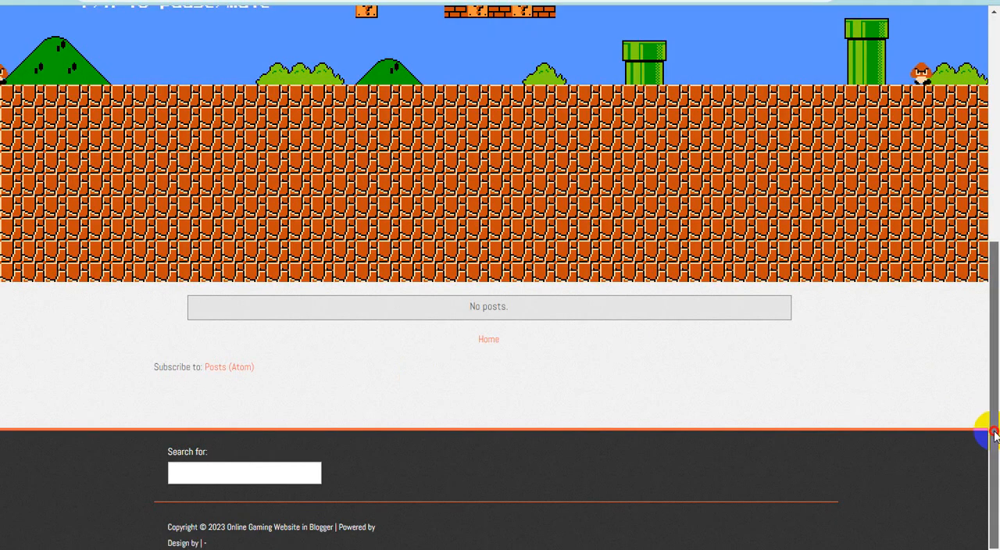
pyautogui.moveTo(994, 435); pyautogui.dragTo(986, 407)
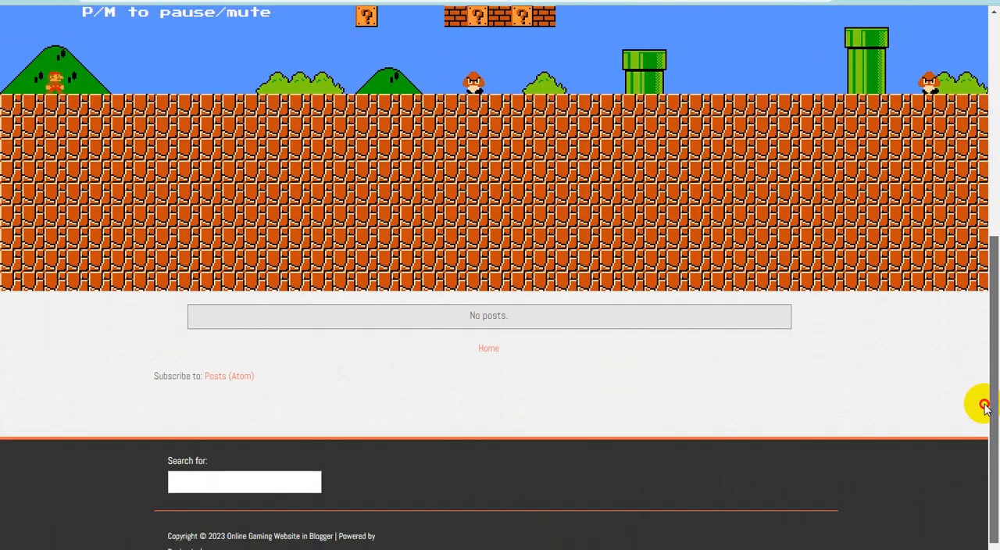
pyautogui.hotkey('ctrl', 'Tab')
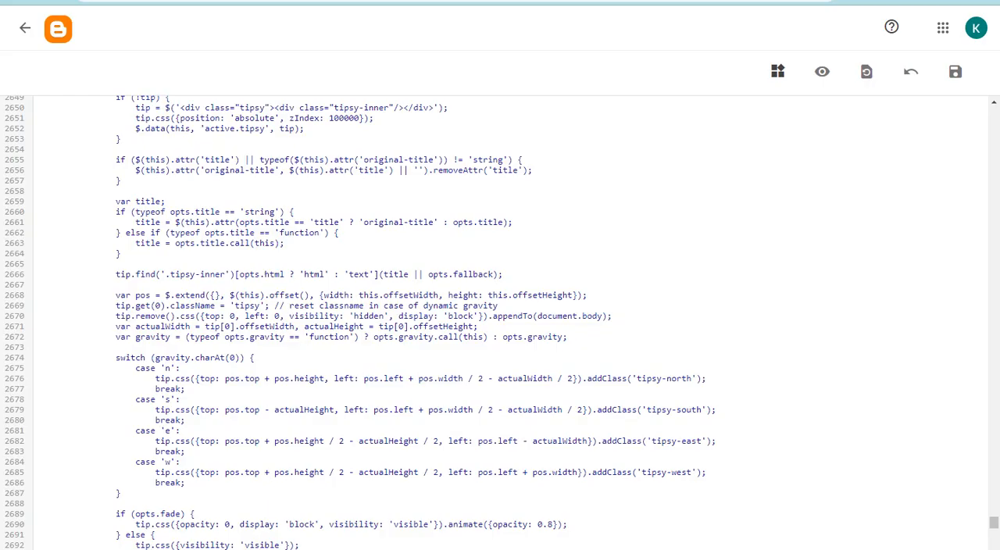
# - Leave the theme's HTML code, return to the blog layout and save it
pyautogui.click(19, 39)
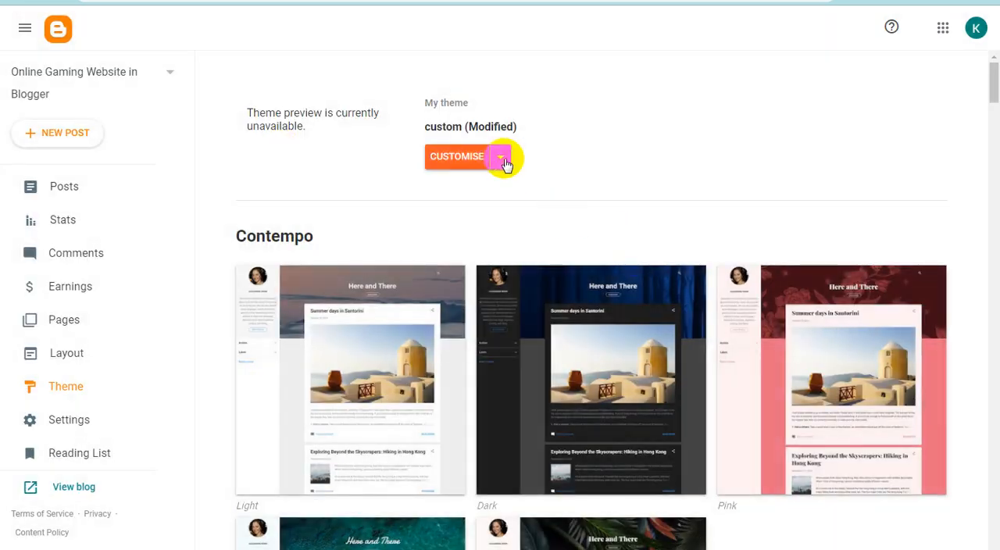
pyautogui.click(63, 356)
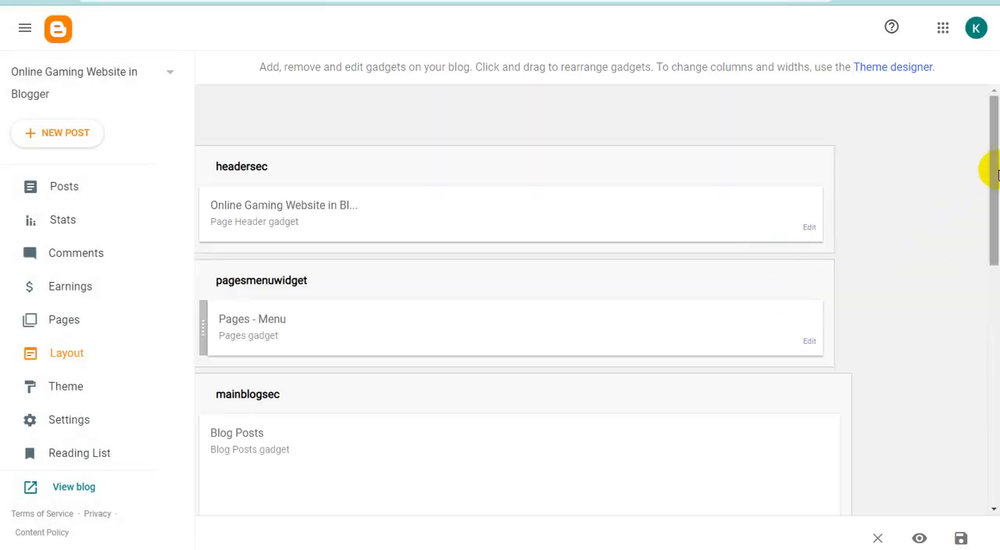
pyautogui.moveTo(996, 173)
pyautogui.mouseDown()
pyautogui.moveTo(992, 447)
pyautogui.moveTo(989, 161)
pyautogui.mouseUp()
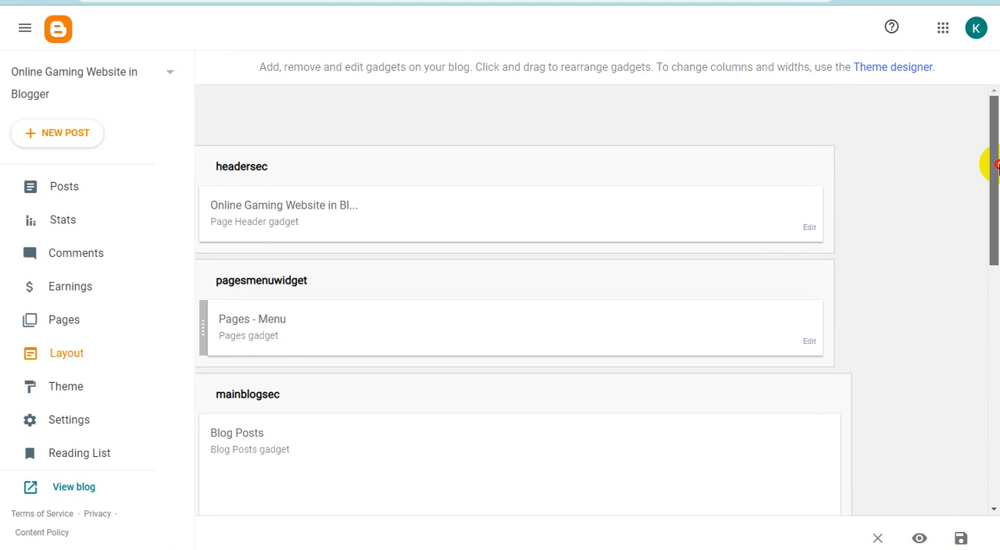
pyautogui.click(959, 538)
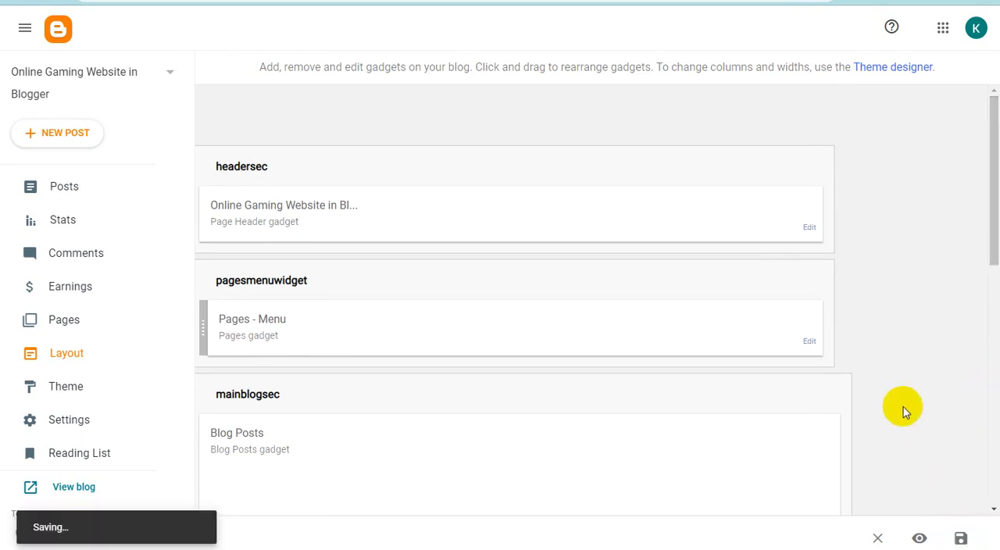